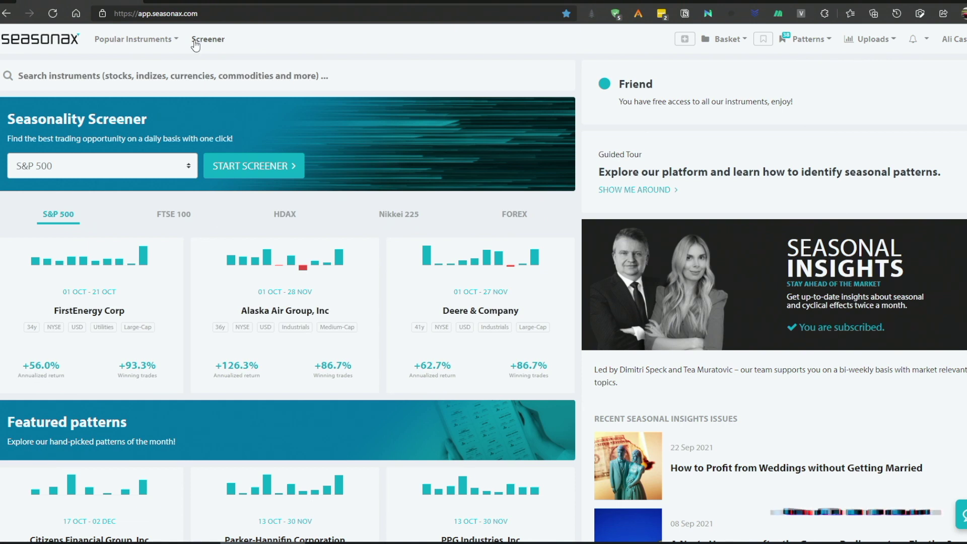
Step: Open Seasonax's Popular Instruments list to find Gold among the commodities
click(151, 40)
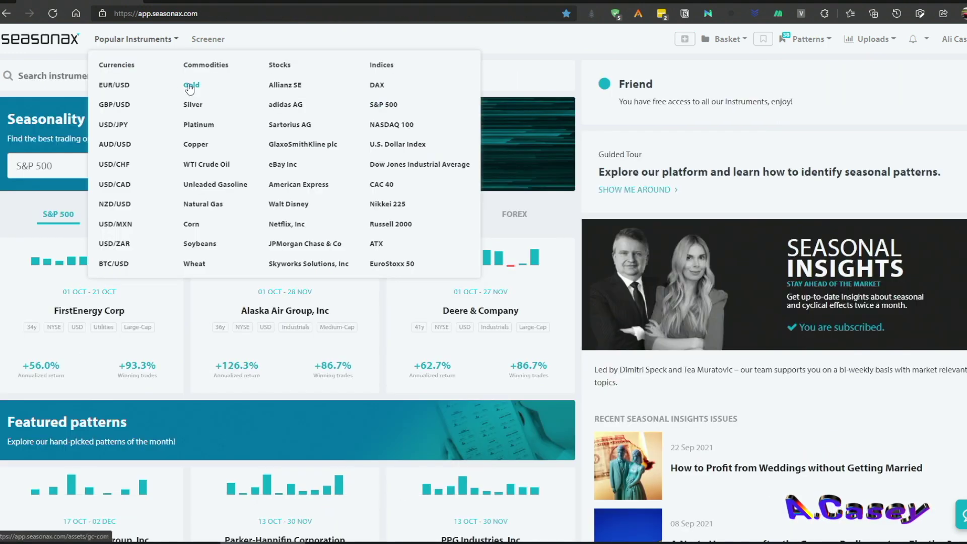
Step: Open Gold's seasonality page, set the range to 25 years, and show the curve detrended
click(191, 87)
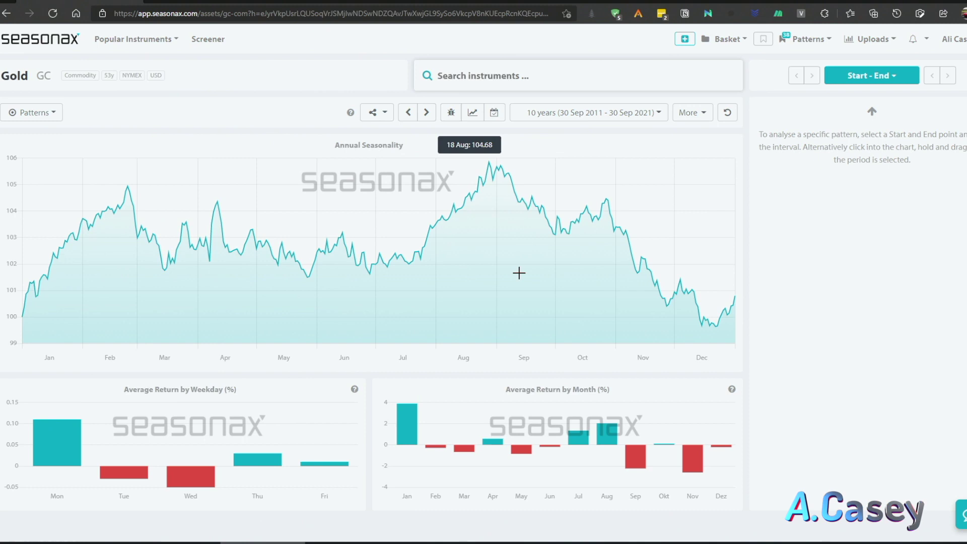
click(649, 113)
click(632, 193)
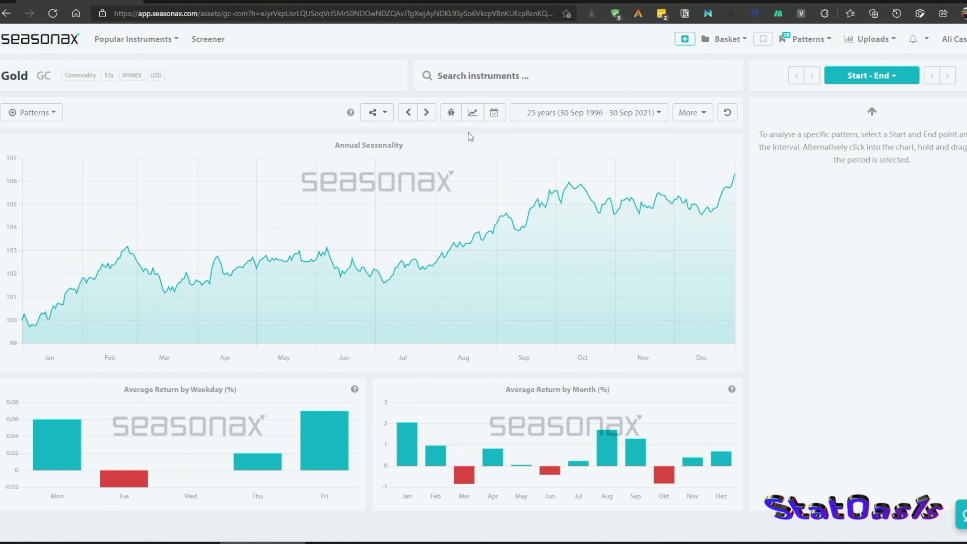
click(471, 113)
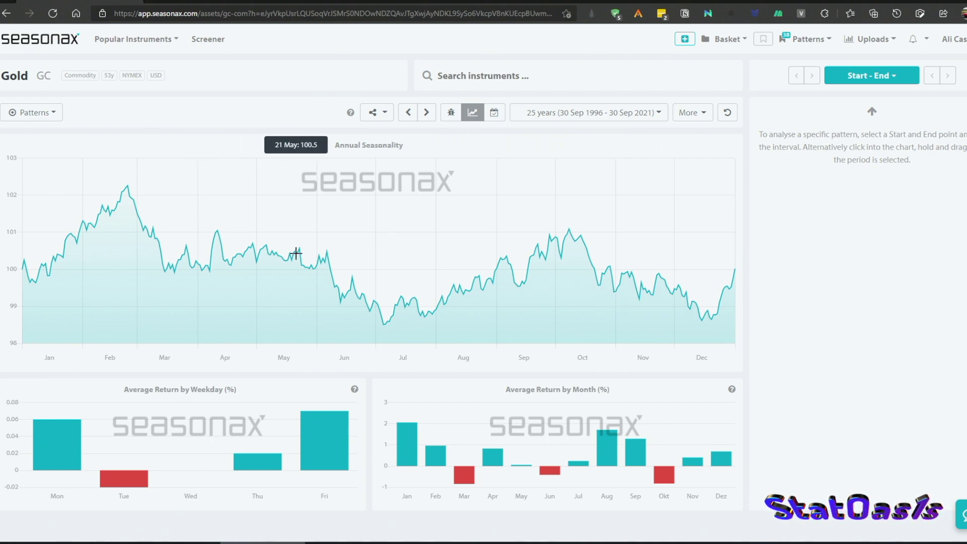
Step: Apply Gold's suggested 05 Jan – 24 Feb seasonal pattern from the Patterns list
click(26, 114)
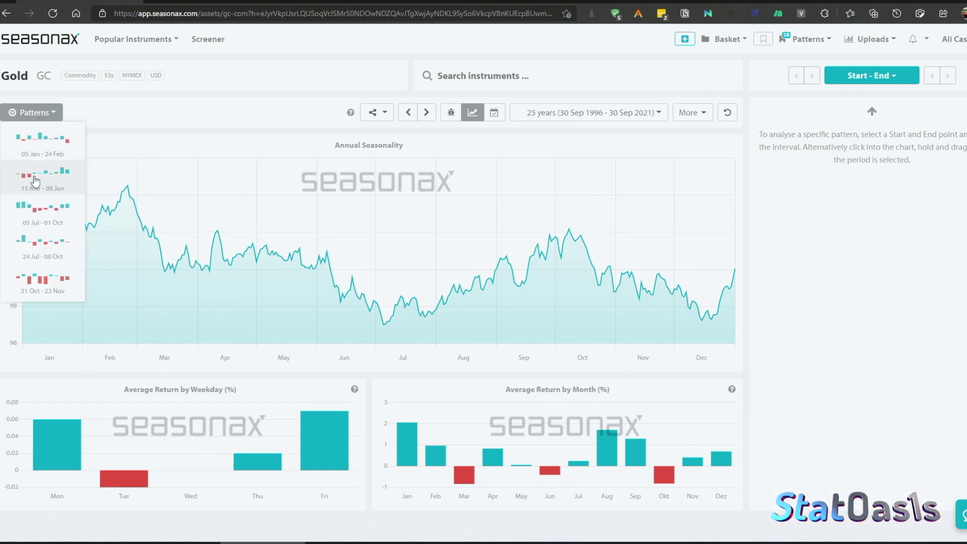
click(73, 140)
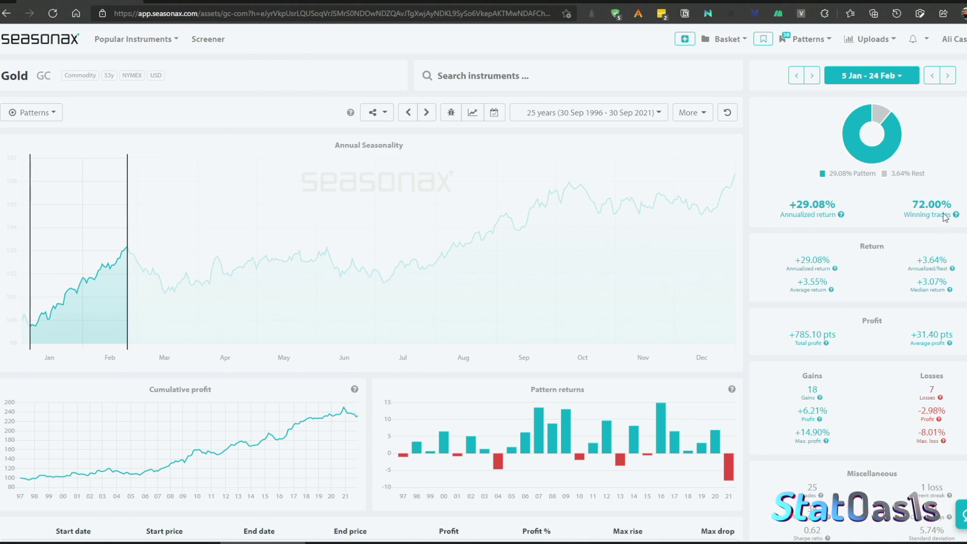
Step: Select the 14 Jan – 1 Feb and then 24 Feb – 20 Mar periods on the seasonality chart
drag(47, 271, 82, 270)
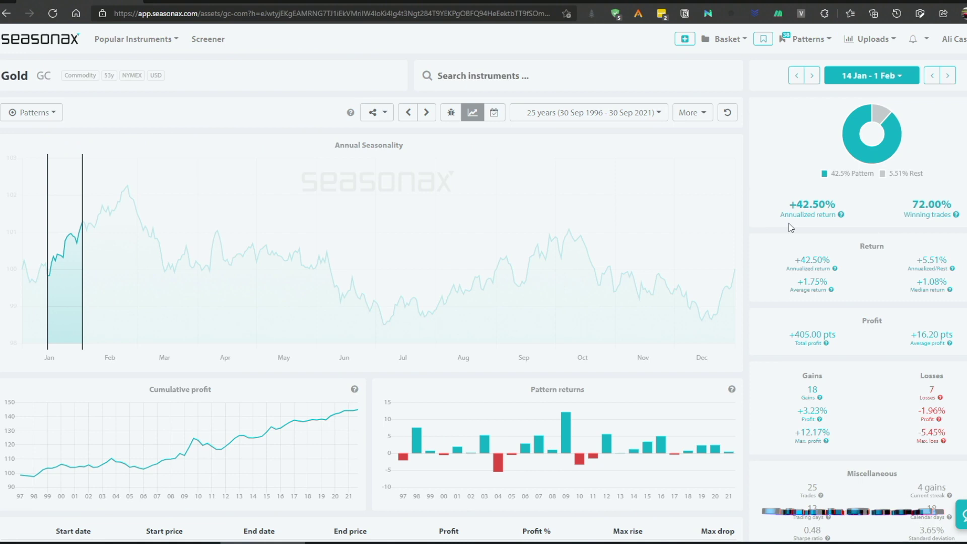
drag(174, 272, 127, 272)
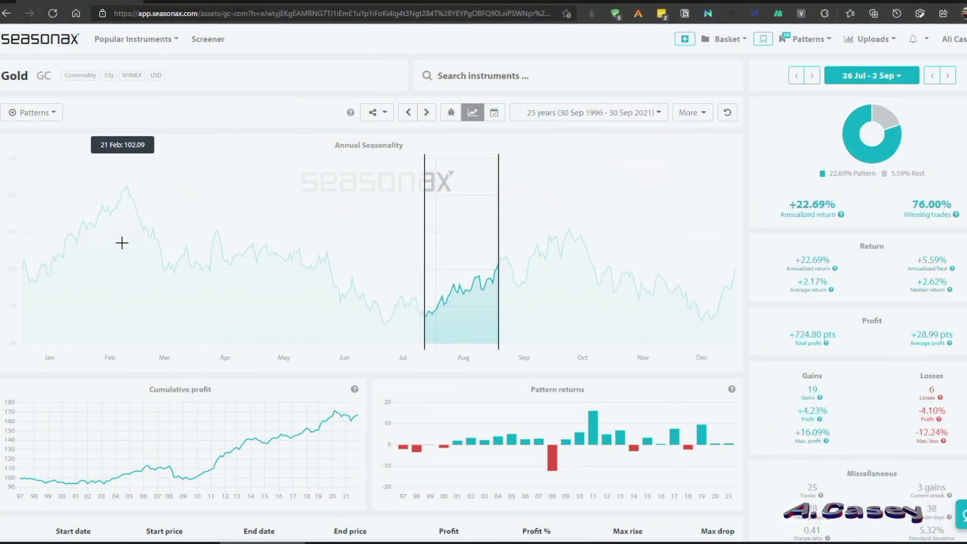
Step: Clear the pattern and switch Gold's date range to 15, then 10, then 5 years
click(124, 209)
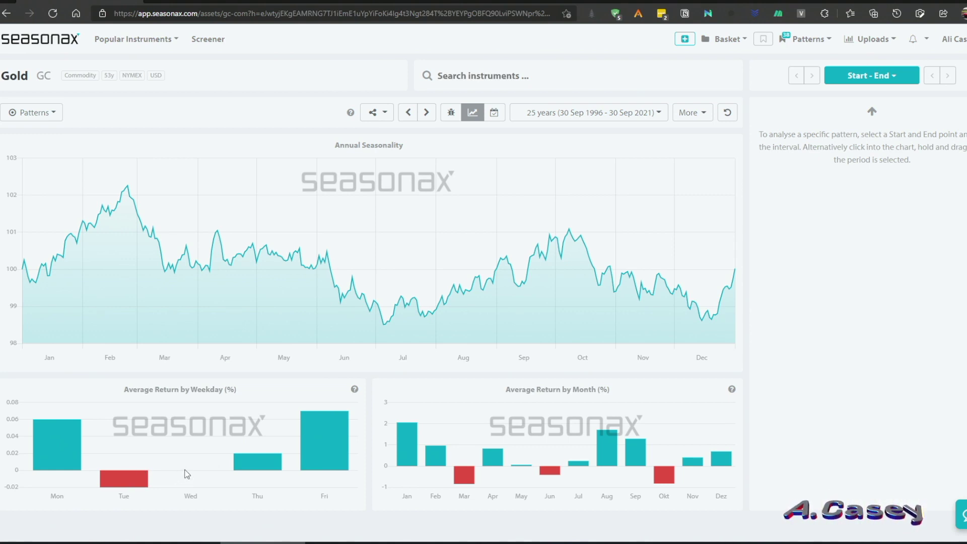
click(559, 112)
click(619, 180)
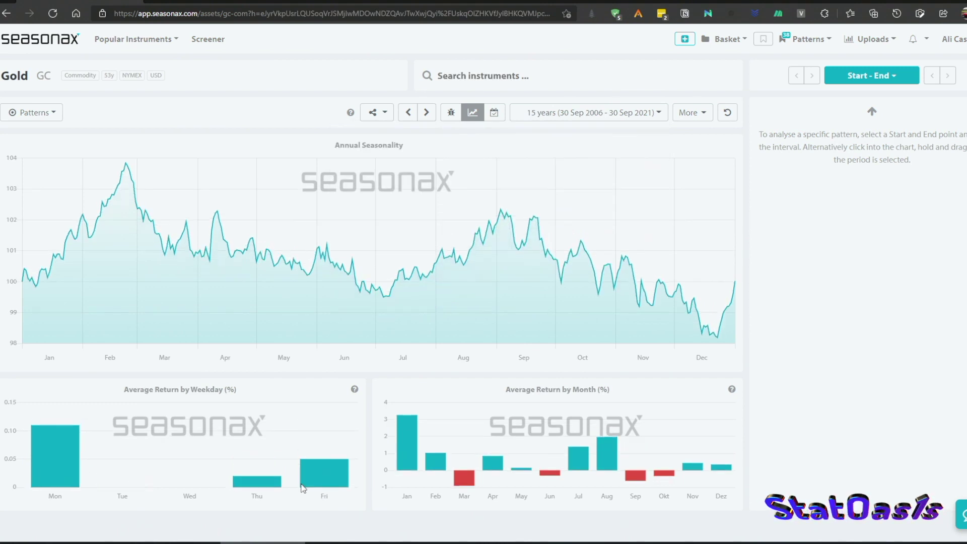
click(565, 113)
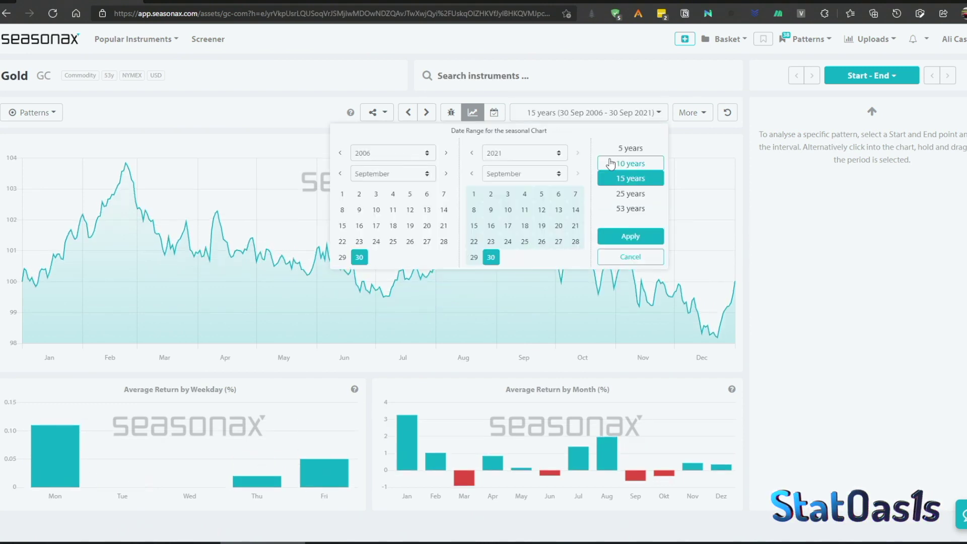
click(609, 160)
click(588, 112)
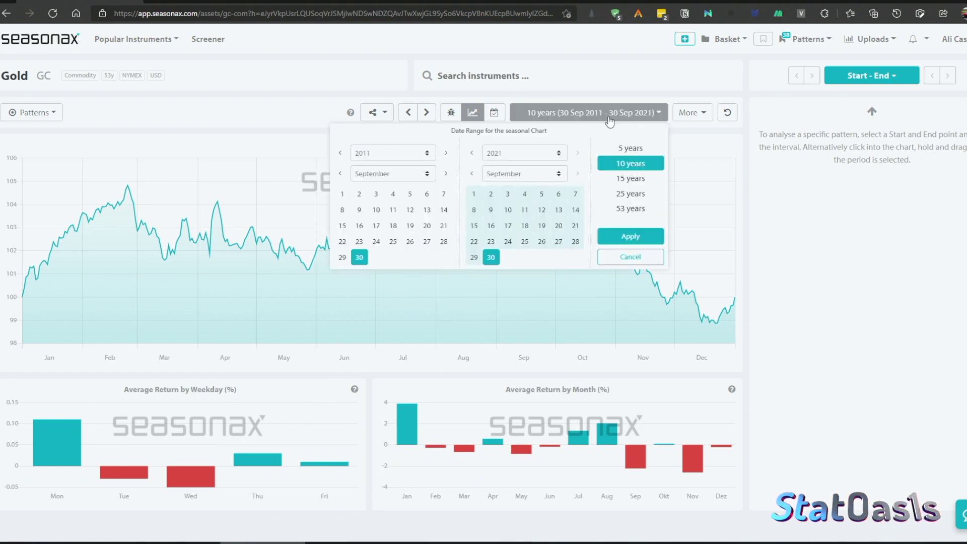
click(622, 146)
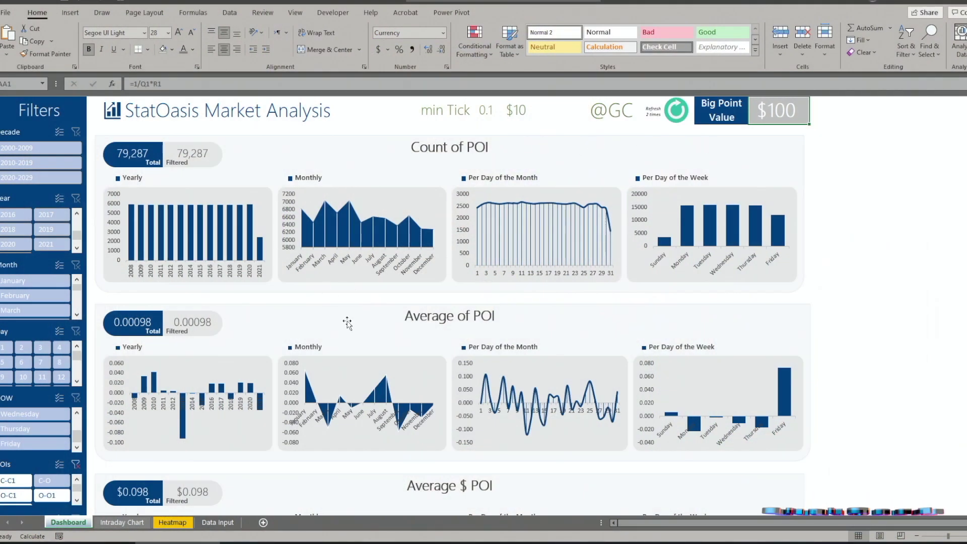
Step: Review the Heatmap sheet's weekday tables, then view the Intraday Chart sheet's Intraday Bias chart
click(172, 522)
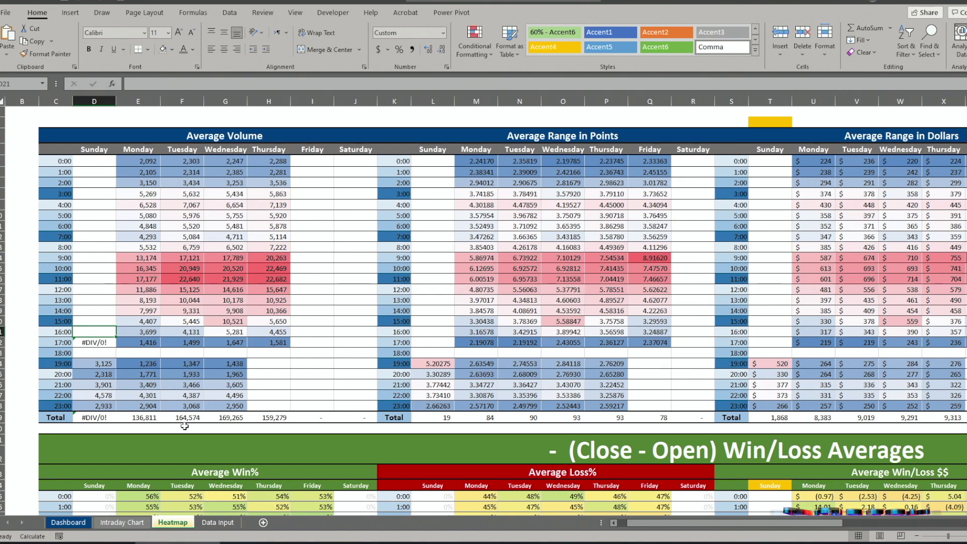
click(123, 522)
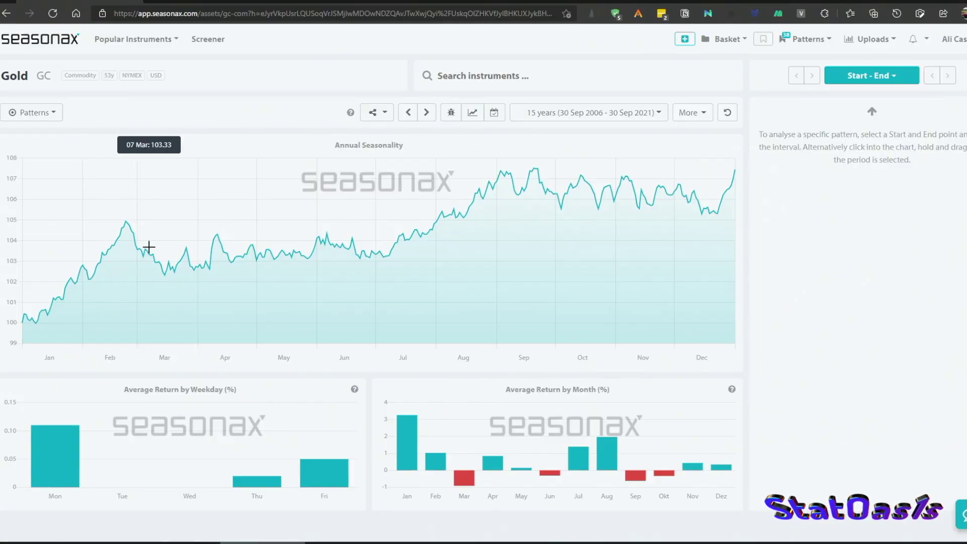
Step: Detrend Gold's 15-year seasonality curve, then switch to the Excel Intraday Bias chart
click(473, 113)
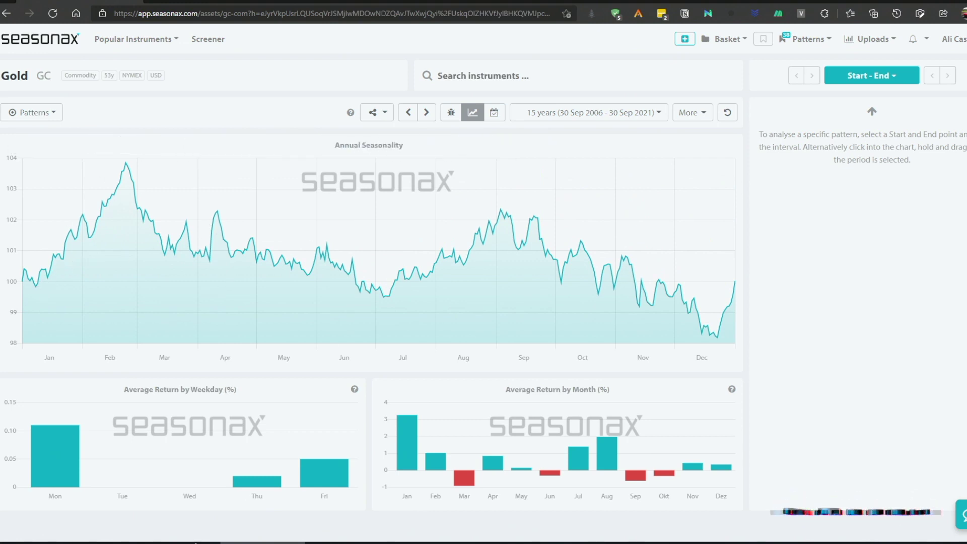
key(alt+Tab)
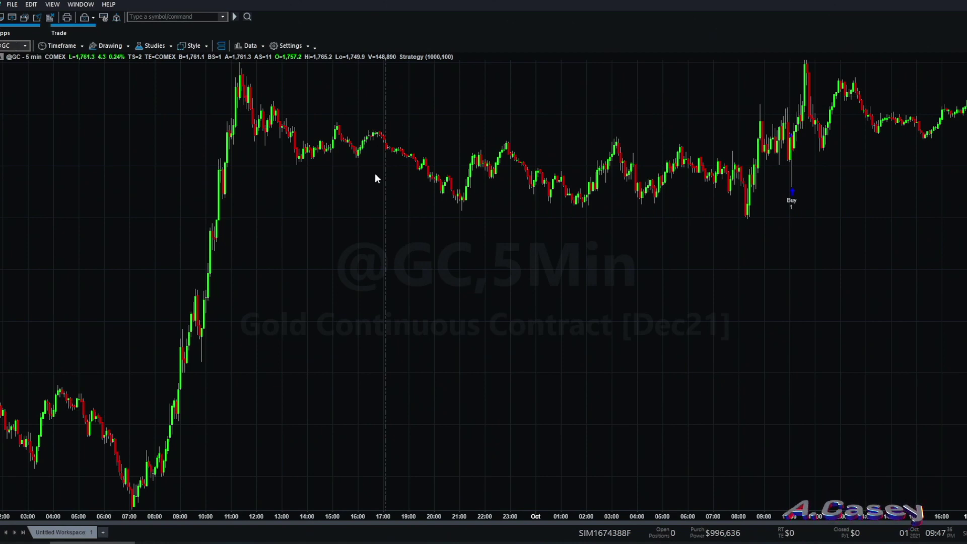
Step: Inspect the gold chart's symbol settings and close them without changes
click(249, 49)
click(258, 69)
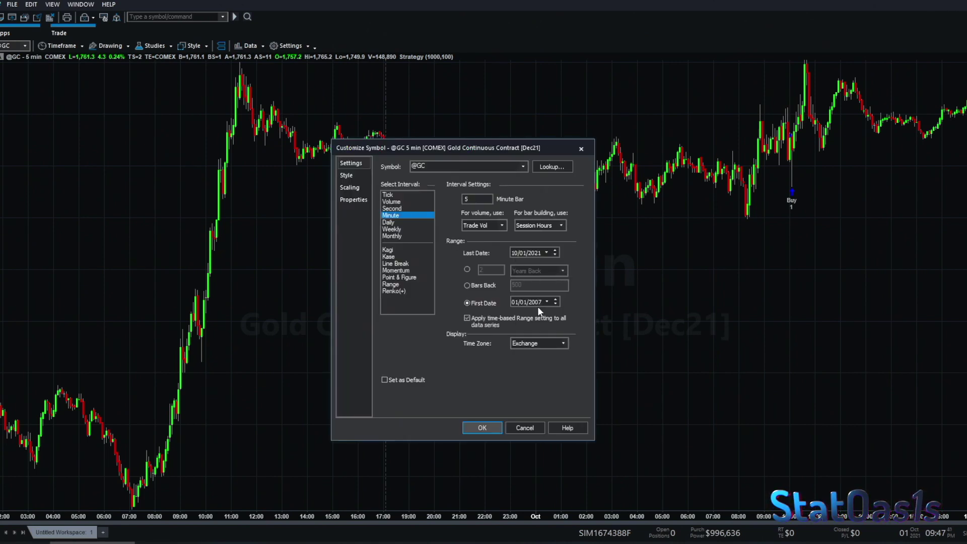
click(524, 428)
Step: In the strategy code, highlight the buy line's day-of-week number and the 500 entry time
click(336, 540)
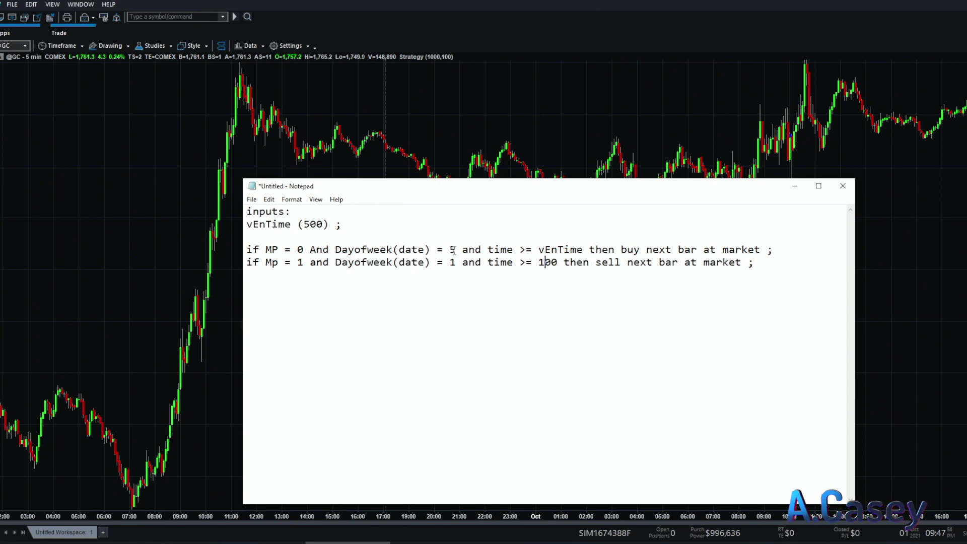
drag(455, 250, 448, 250)
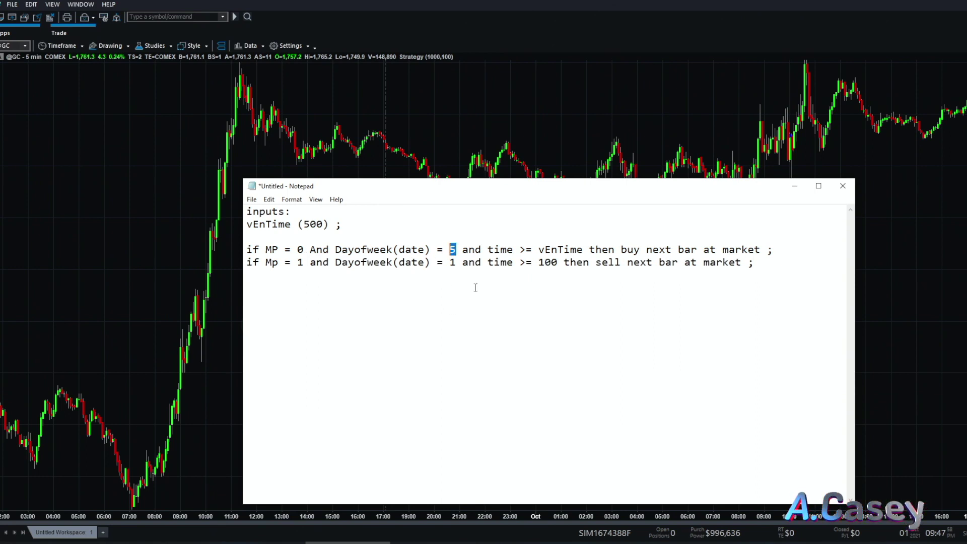
drag(336, 226, 317, 225)
click(316, 225)
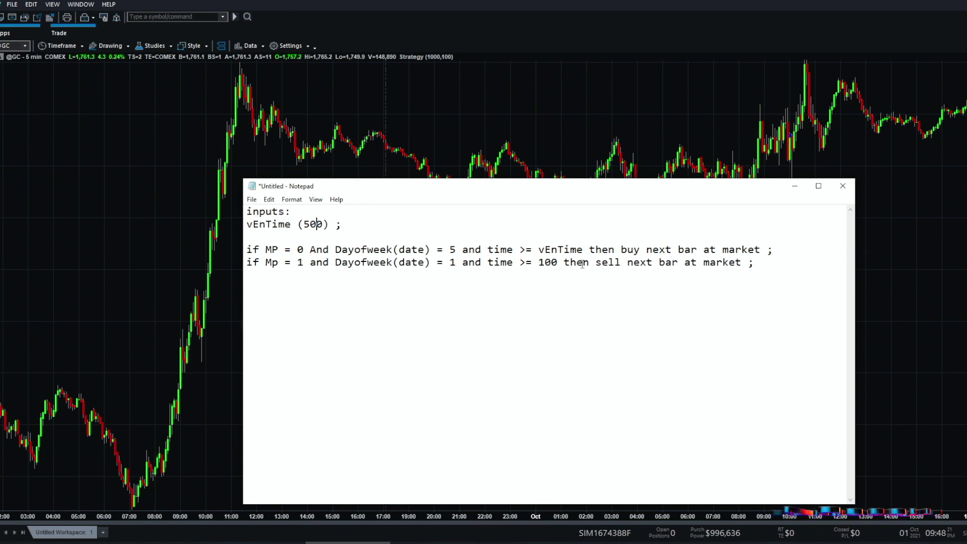
click(191, 540)
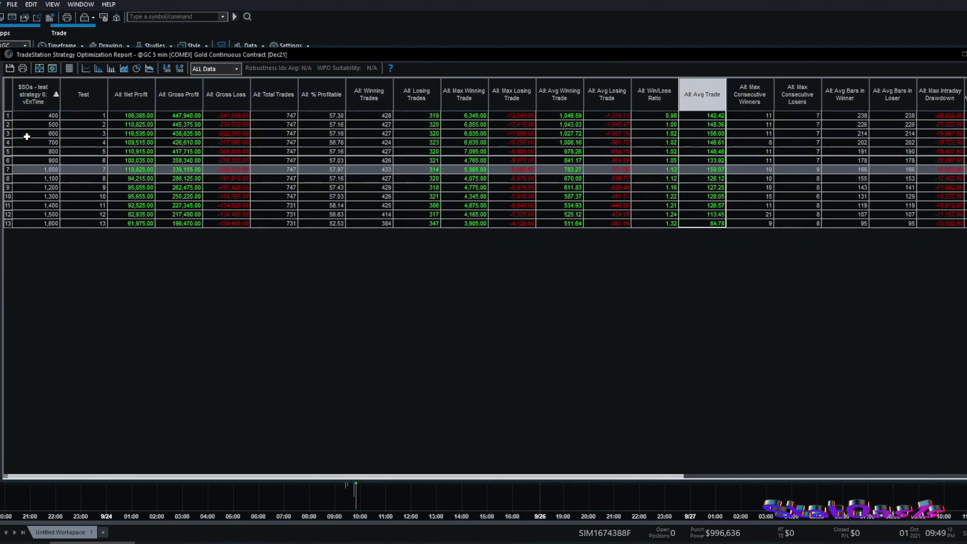
Step: Compare the 400 and 1,600 entry-time rows in the Strategy Optimization Report
click(31, 114)
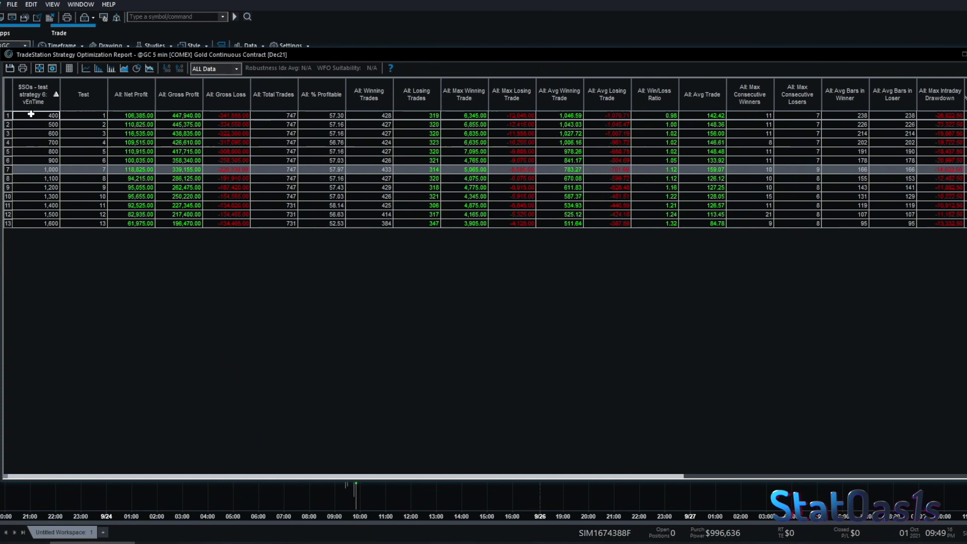
click(33, 225)
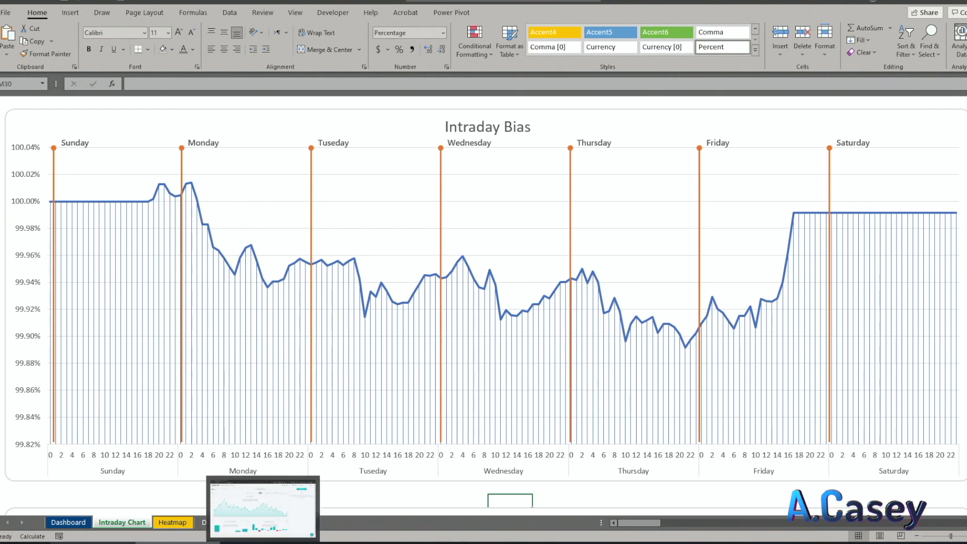
Step: Return to the TradeStation optimization report to view Avg Trade per entry time
click(263, 509)
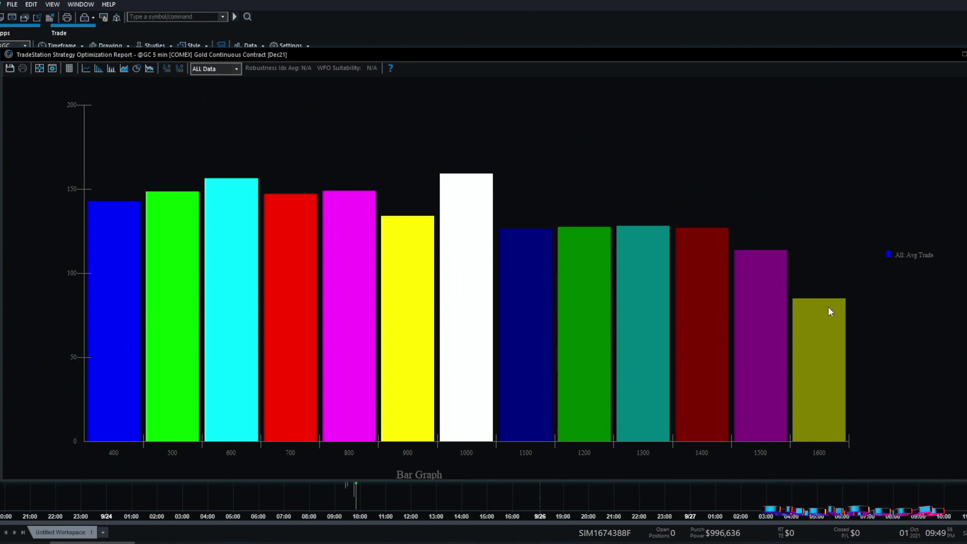
mouse_move(177, 542)
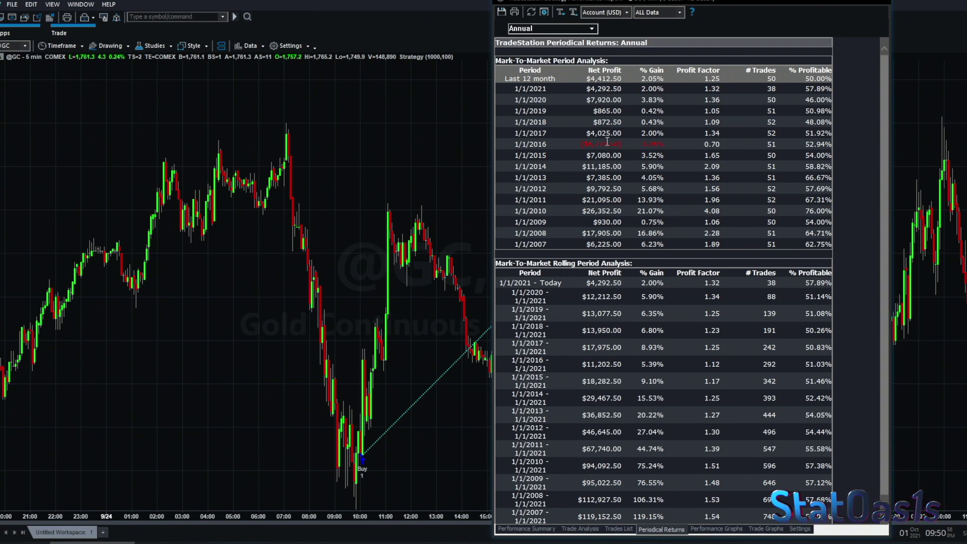
Step: Highlight the losing 1/1/2016 year, then view the long strategy's weekly underwater equity curve
drag(525, 143, 512, 143)
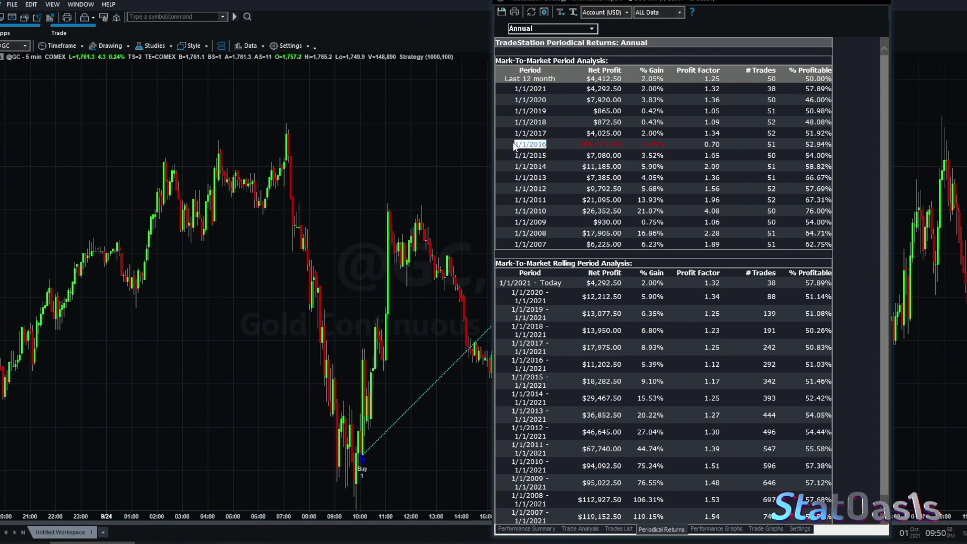
click(716, 529)
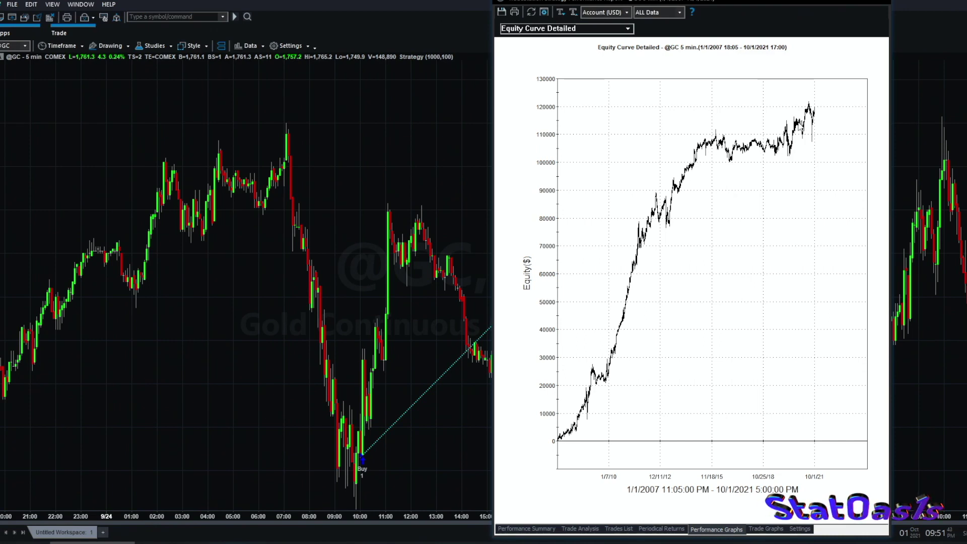
key(Down)
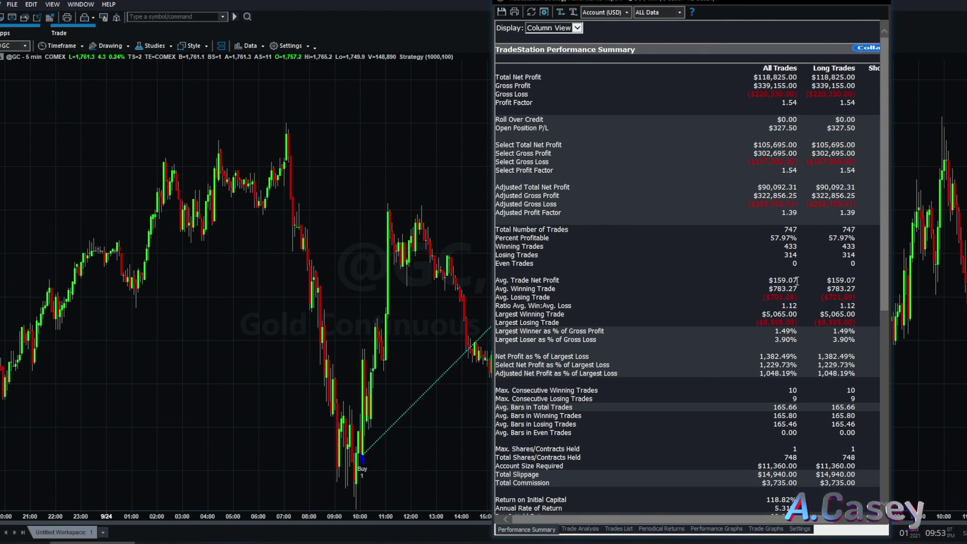
Step: Highlight the $159.07 average trade net profit and the 747 total trades
drag(797, 280, 775, 281)
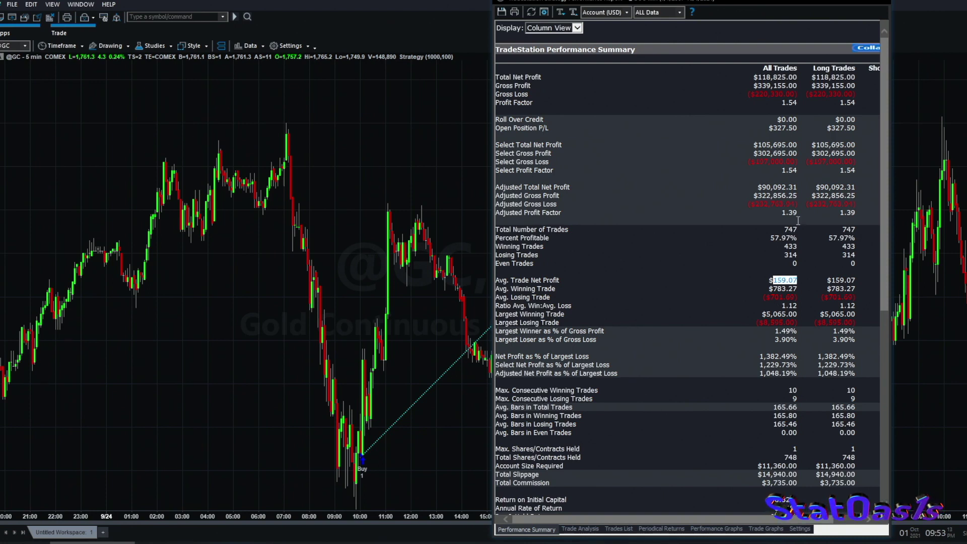
mouse_move(796, 229)
mouse_down()
mouse_move(785, 229)
mouse_move(796, 237)
mouse_up()
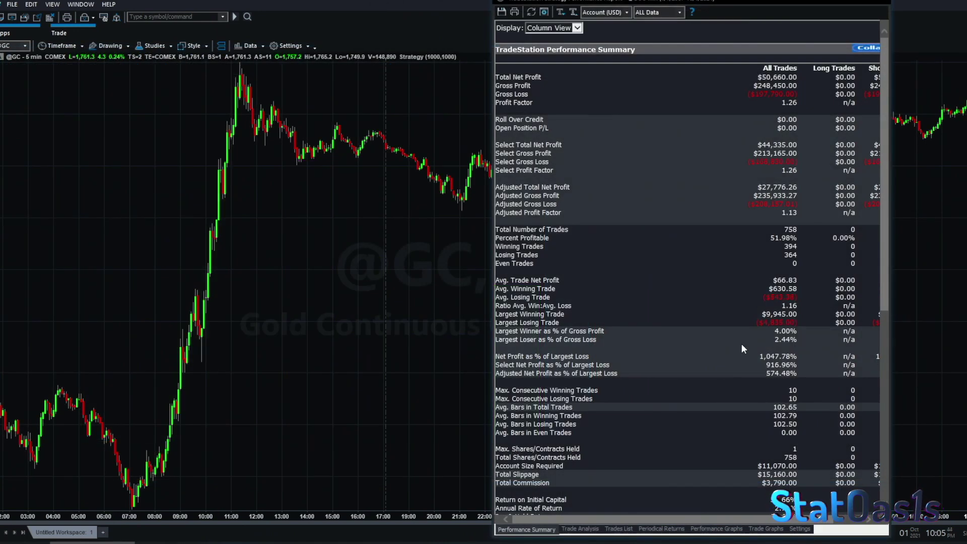
Step: Highlight the short strategy's 758 trades and show its annual periodical returns
double_click(795, 229)
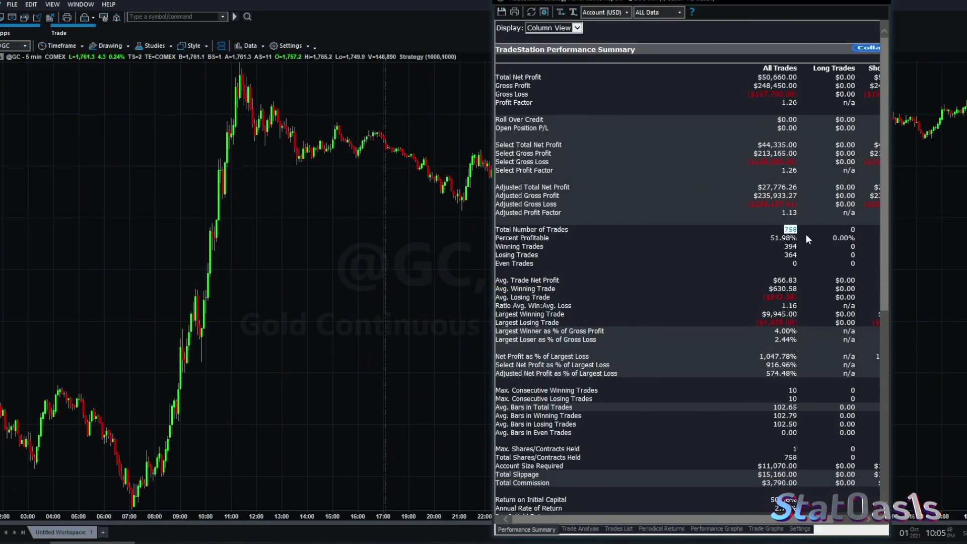
click(661, 529)
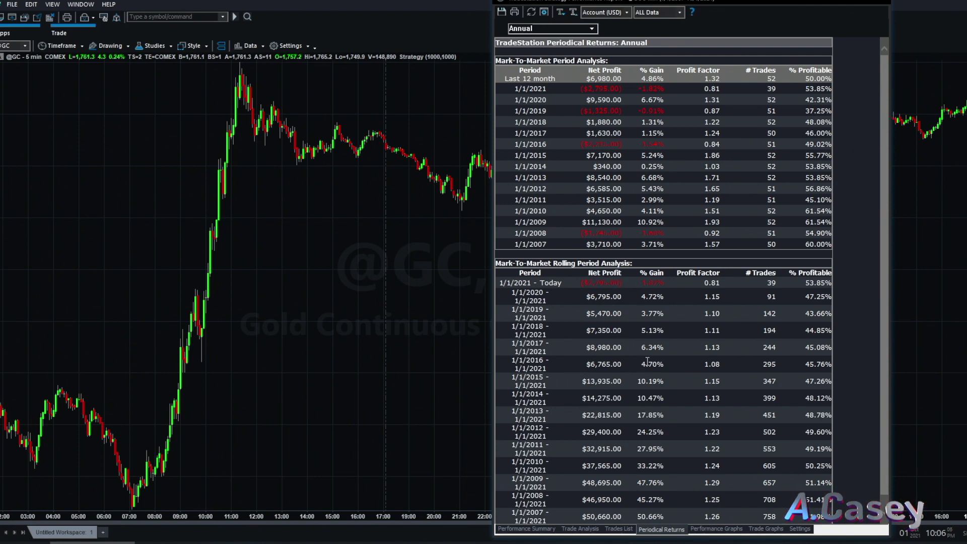
Step: View the short strategy's equity curve, then return to the Strategy Performance Report
click(716, 528)
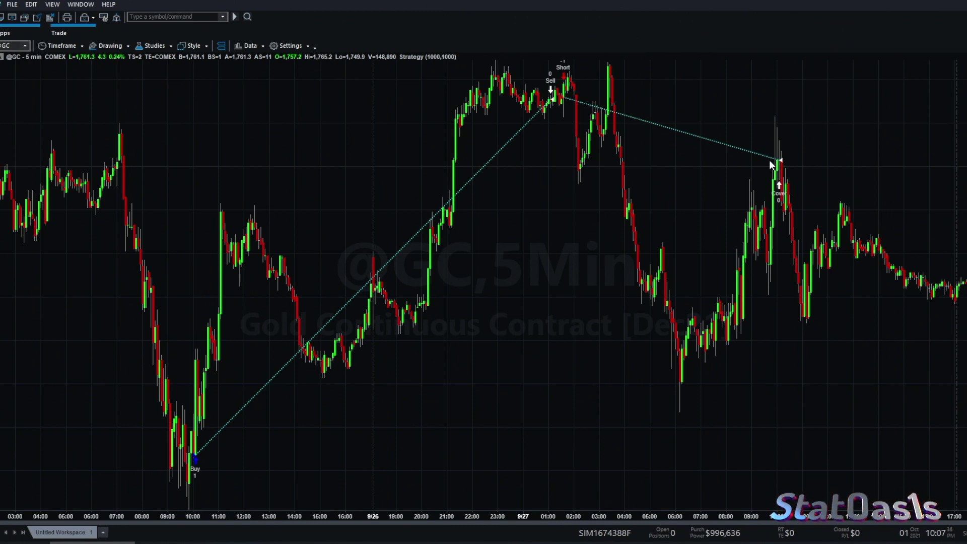
key(alt+Tab)
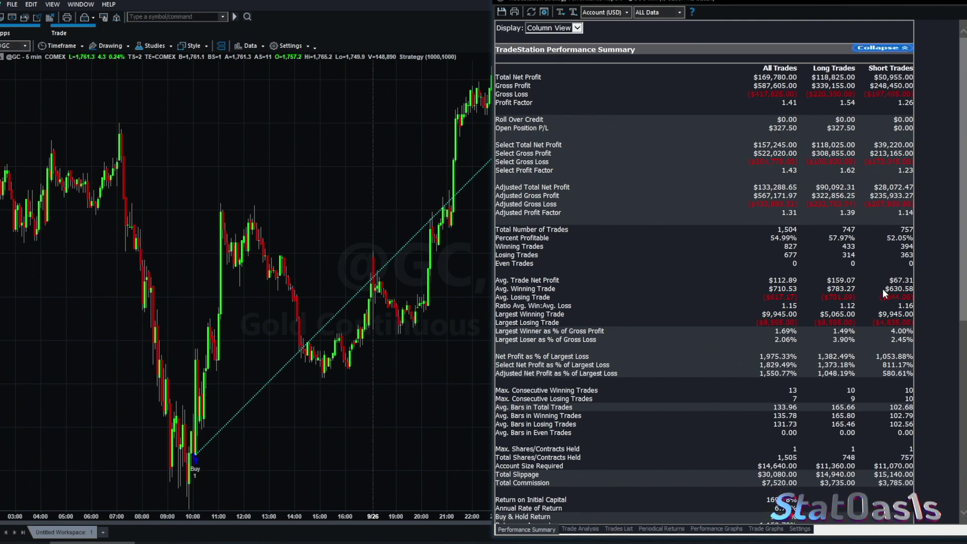
click(760, 323)
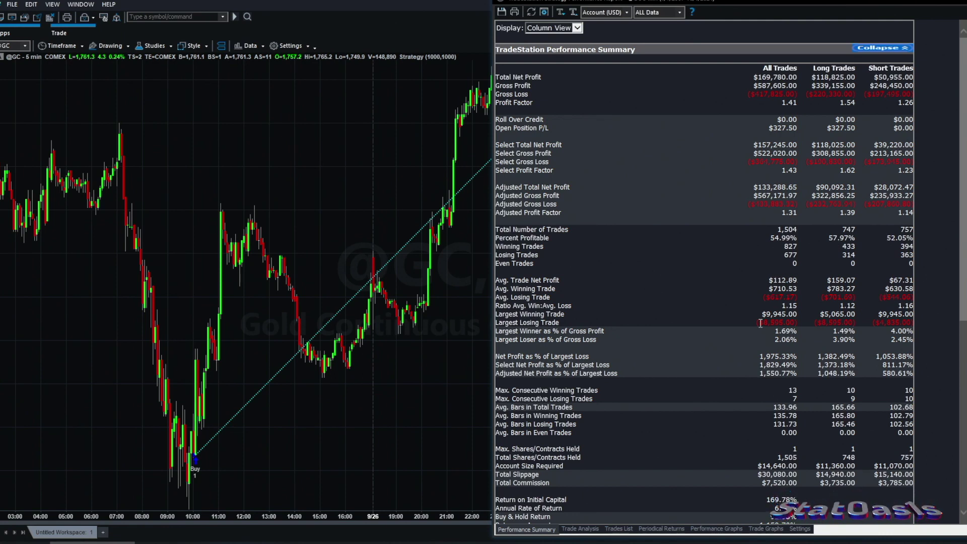
click(716, 529)
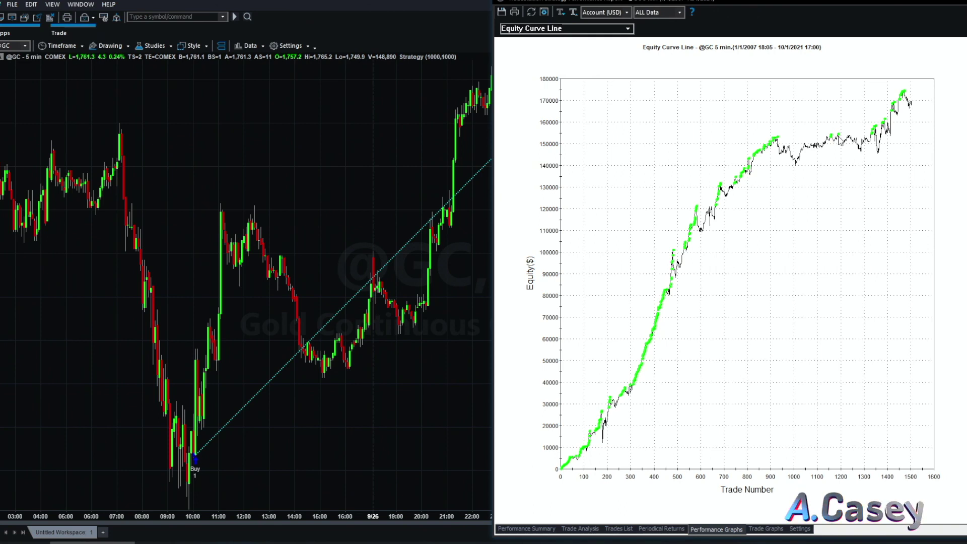
key(Down)
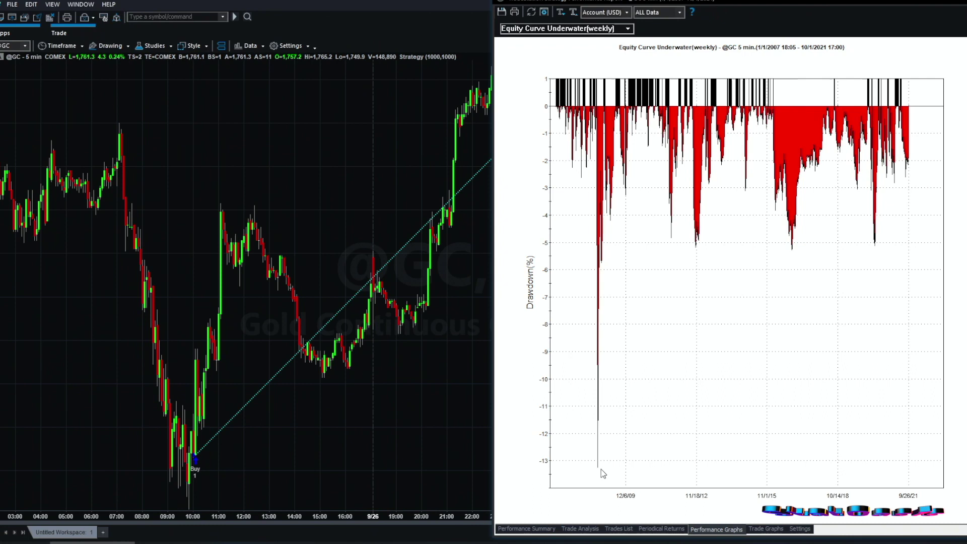
click(526, 528)
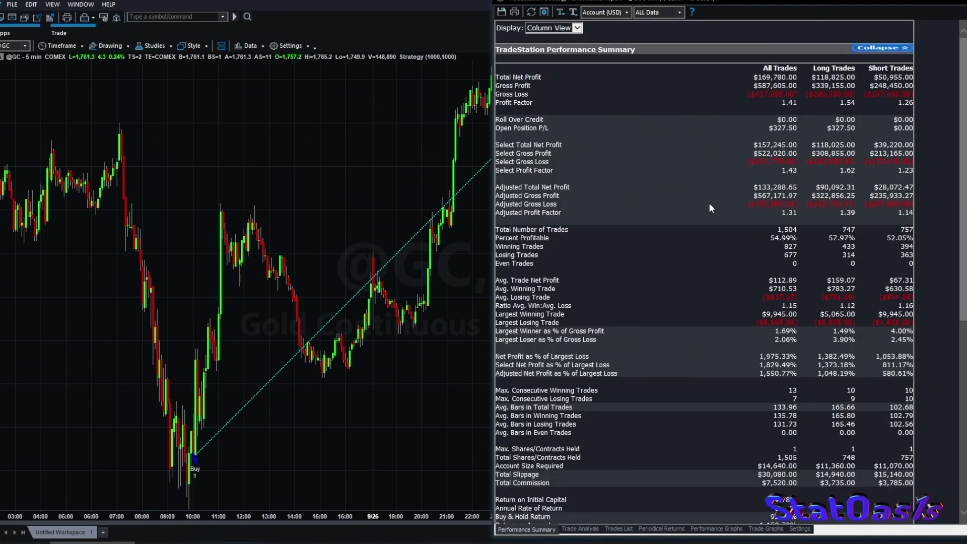